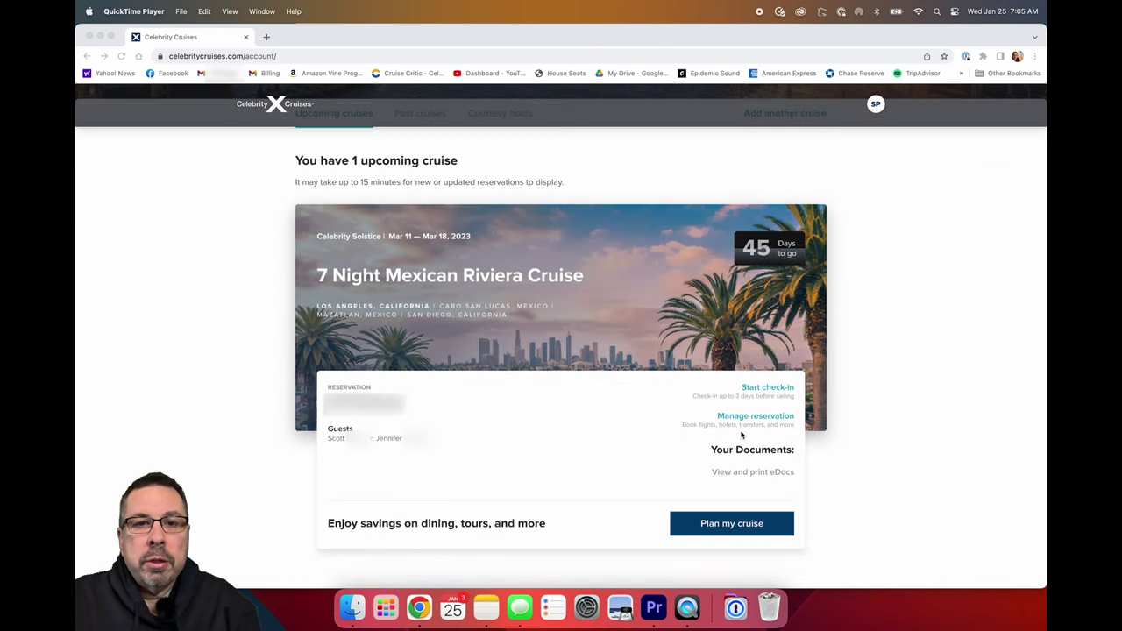
Start check-in for the 7 Night Mexican Riviera Cruise and continue with both guests on the reservation selected.
{"action": "left_click", "coordinate": [767, 390]}
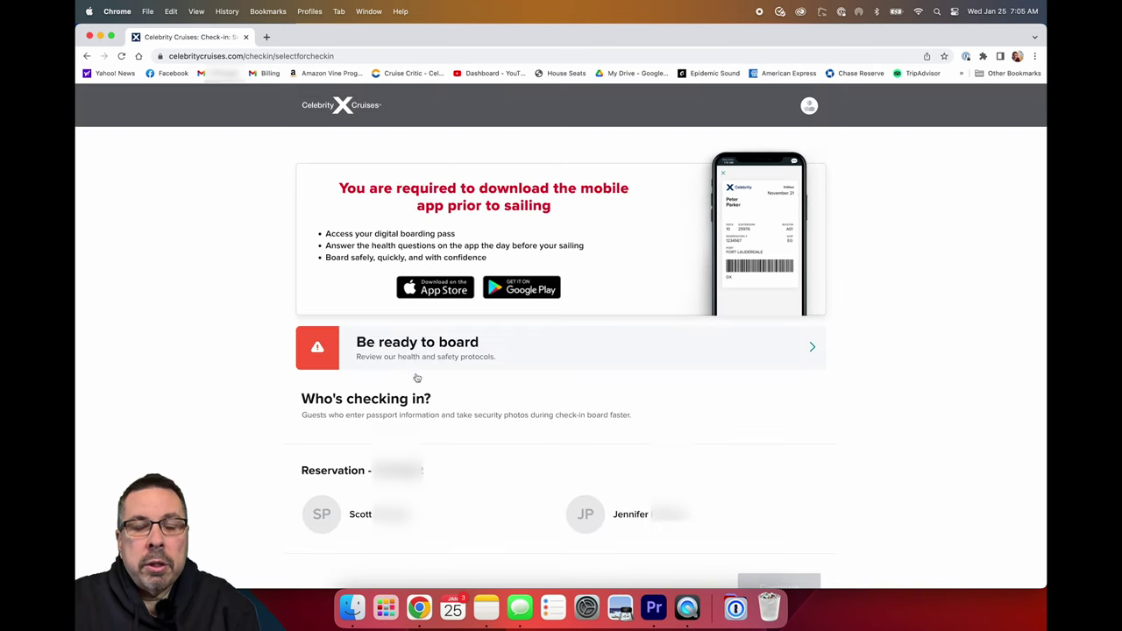
{"action": "scroll", "coordinate": [458, 410], "scroll_direction": "down", "scroll_amount": 1}
{"action": "left_click", "coordinate": [314, 449]}
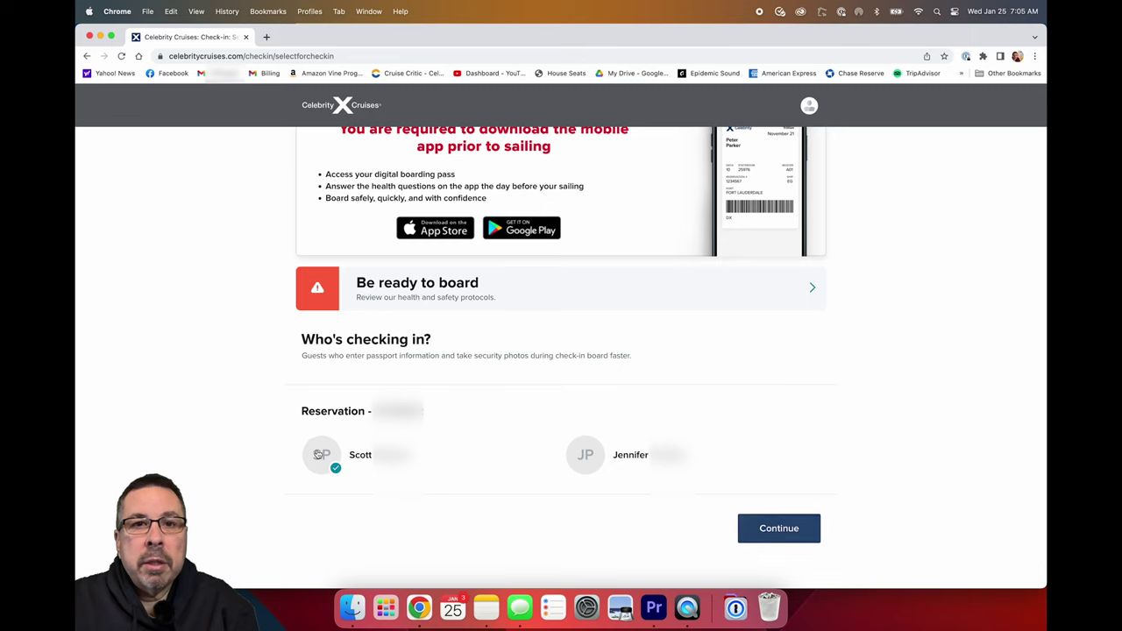
{"action": "left_click", "coordinate": [581, 460]}
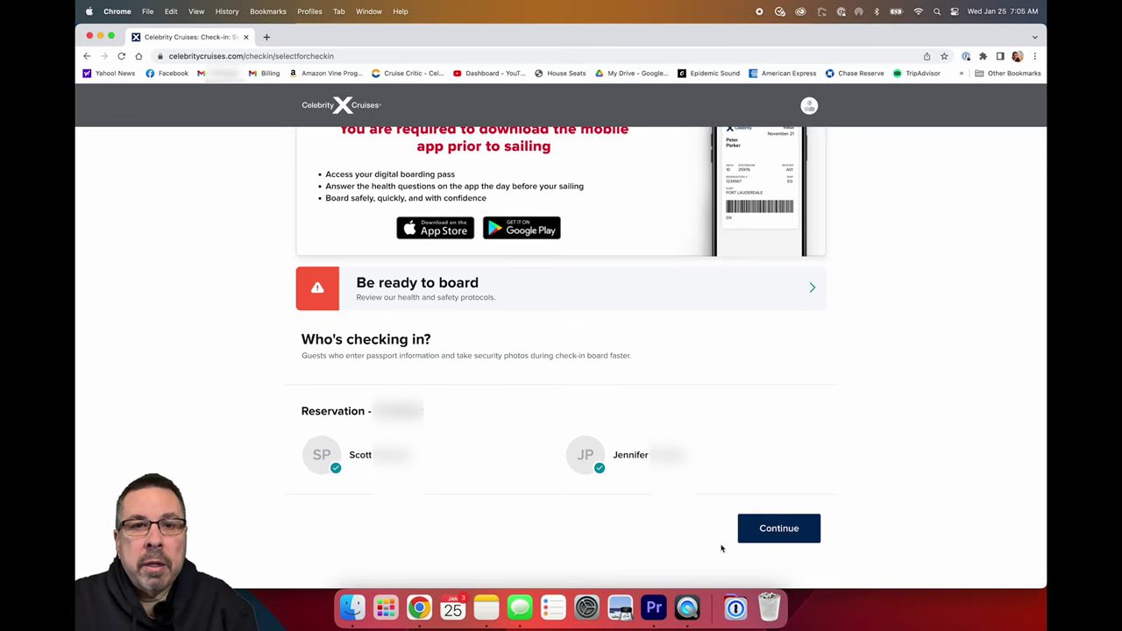
{"action": "left_click", "coordinate": [778, 528]}
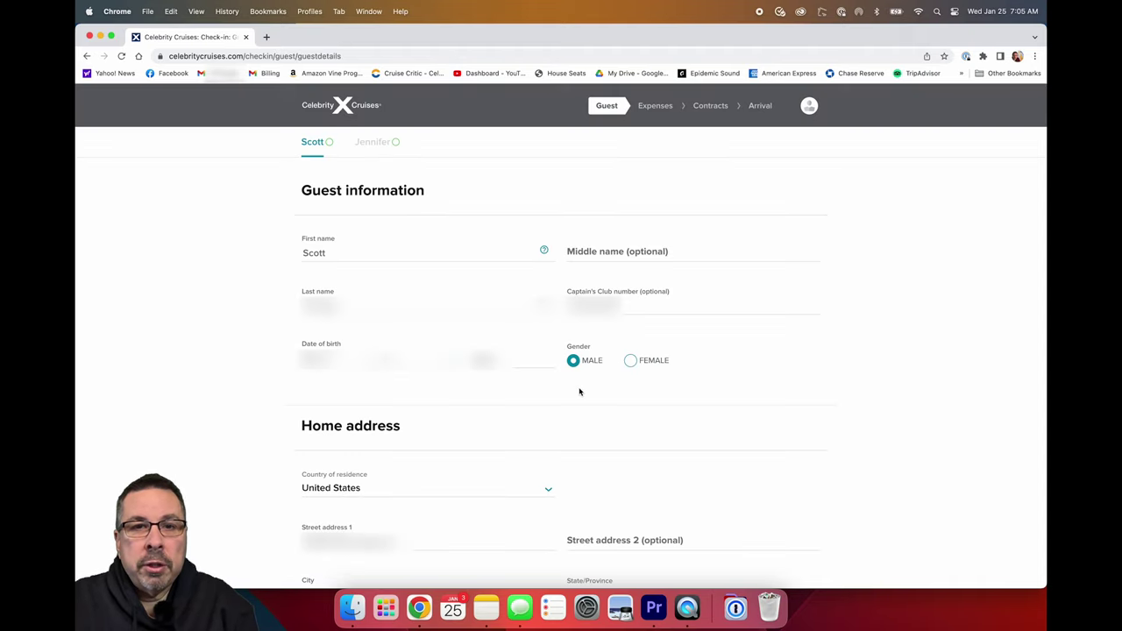
Set the first guest's document type to Passport and country of birth to United States, with the passport number and expiration date filled in.
{"action": "scroll", "coordinate": [526, 486], "scroll_direction": "down", "scroll_amount": 7}
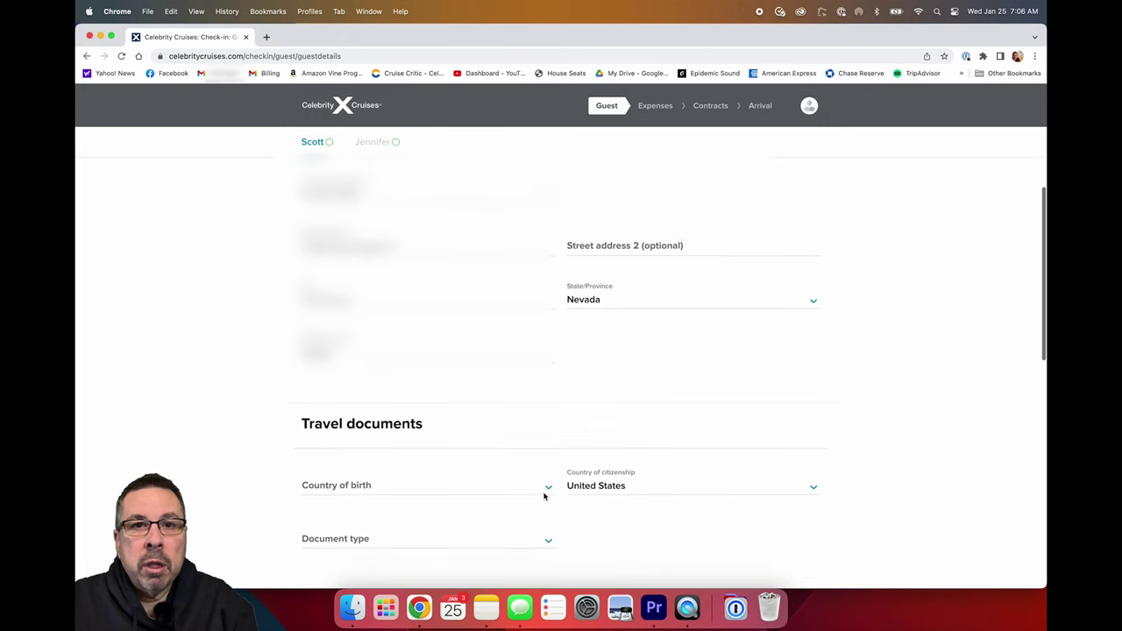
{"action": "scroll", "coordinate": [544, 496], "scroll_direction": "down", "scroll_amount": 3}
{"action": "left_click", "coordinate": [428, 423]}
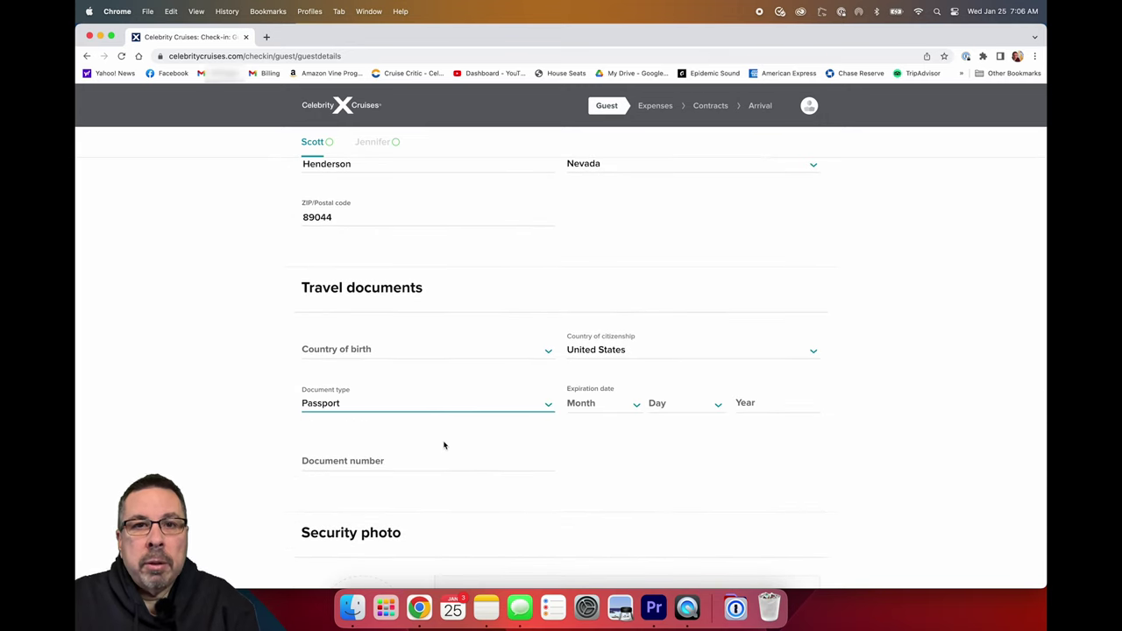
{"action": "scroll", "coordinate": [447, 443], "scroll_direction": "down", "scroll_amount": 3}
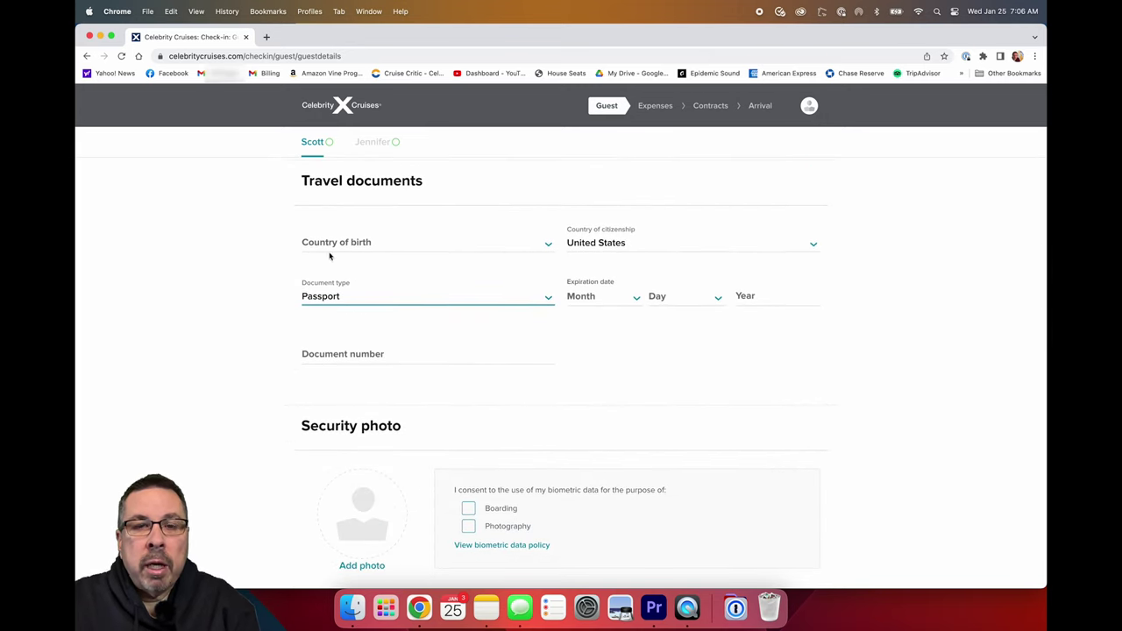
{"action": "left_click", "coordinate": [359, 248]}
{"action": "left_click", "coordinate": [353, 267]}
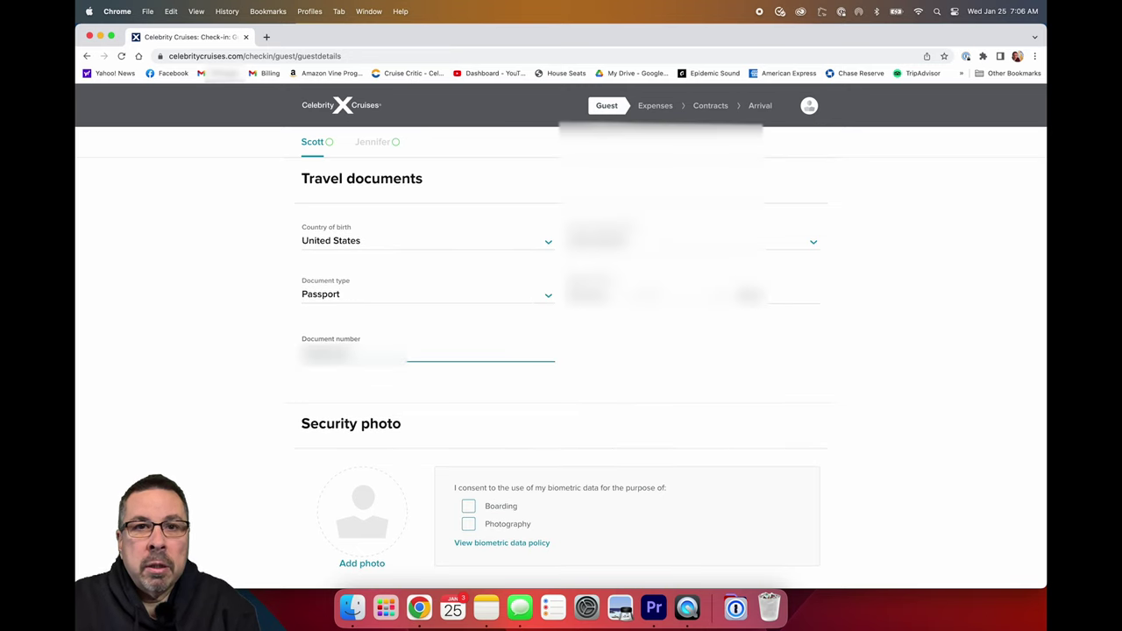
Consent to the use of the first guest's biometric data for both Boarding and Photography.
{"action": "scroll", "coordinate": [599, 403], "scroll_direction": "down", "scroll_amount": 3}
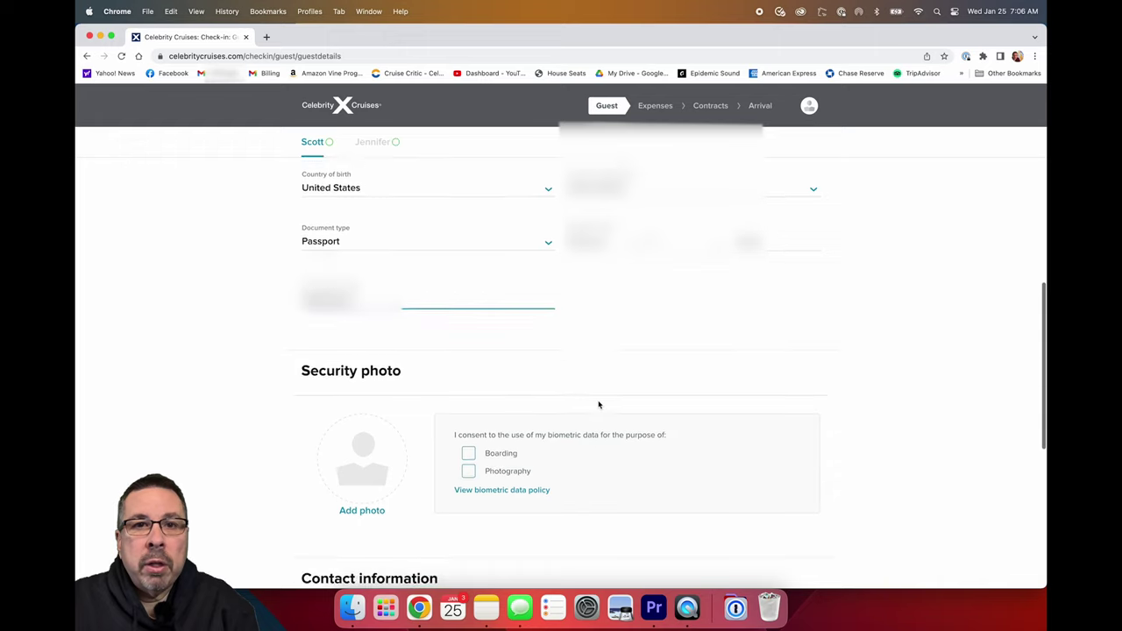
{"action": "left_click", "coordinate": [468, 410]}
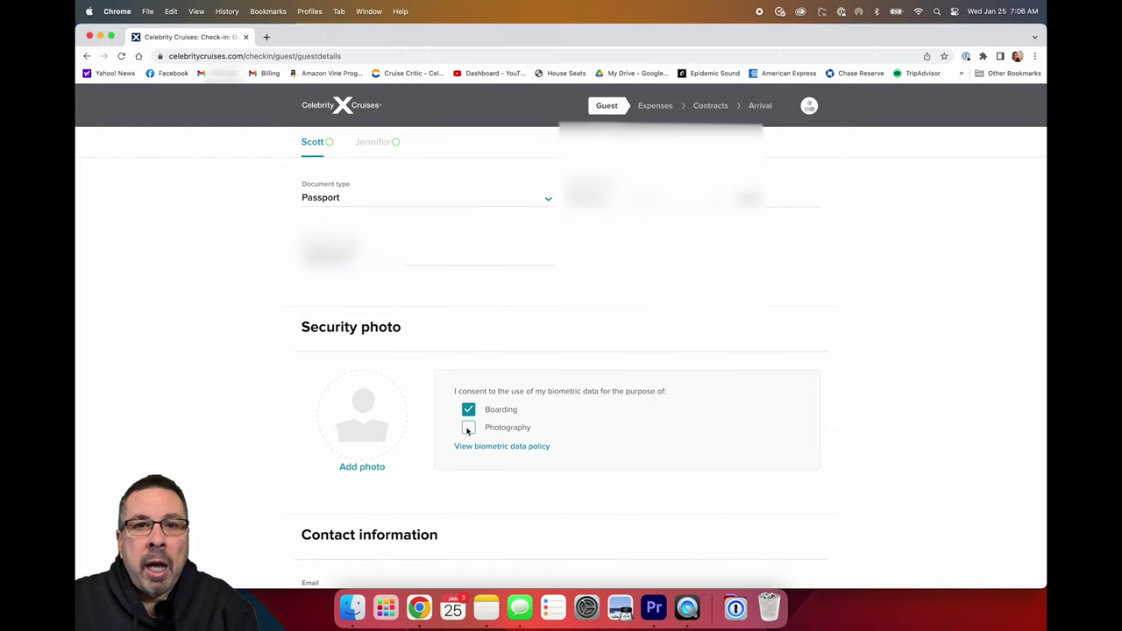
{"action": "left_click", "coordinate": [468, 427]}
Enter the emergency contact's first name for the first guest and continue to the second guest's details.
{"action": "scroll", "coordinate": [458, 445], "scroll_direction": "down", "scroll_amount": 2}
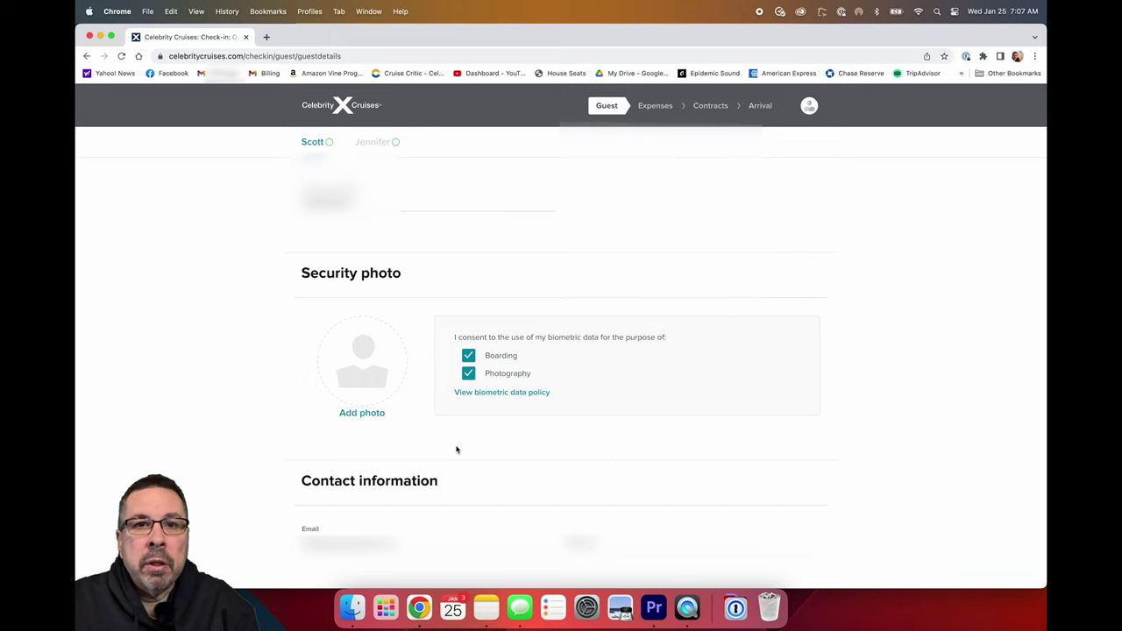
{"action": "scroll", "coordinate": [456, 450], "scroll_direction": "down", "scroll_amount": 3}
{"action": "scroll", "coordinate": [455, 456], "scroll_direction": "down", "scroll_amount": 2}
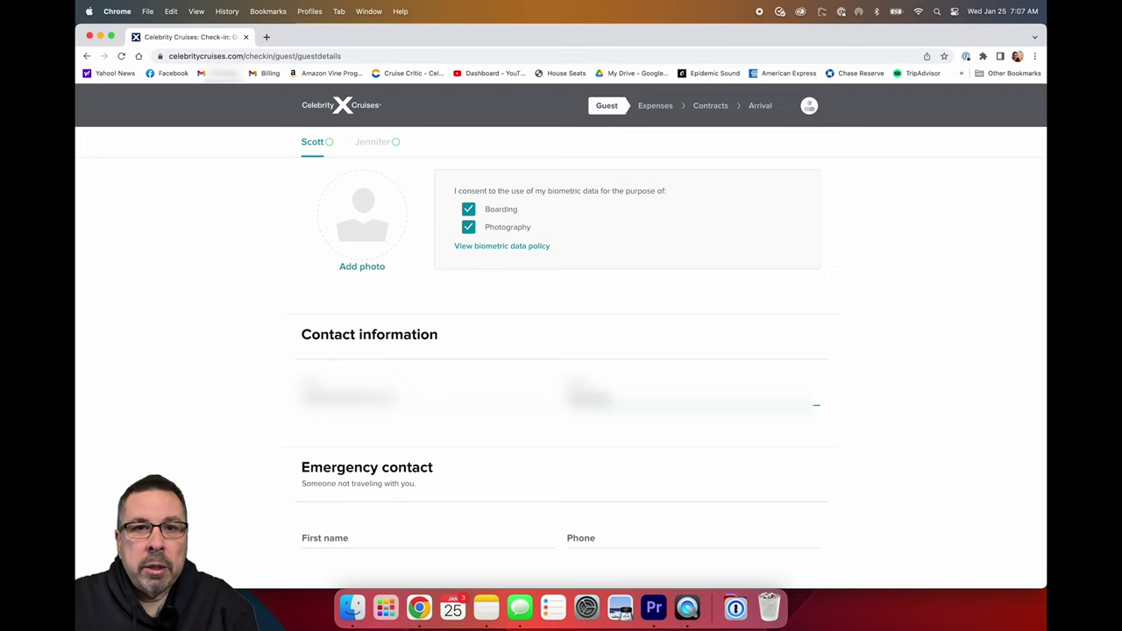
{"action": "scroll", "coordinate": [571, 421], "scroll_direction": "down", "scroll_amount": 5}
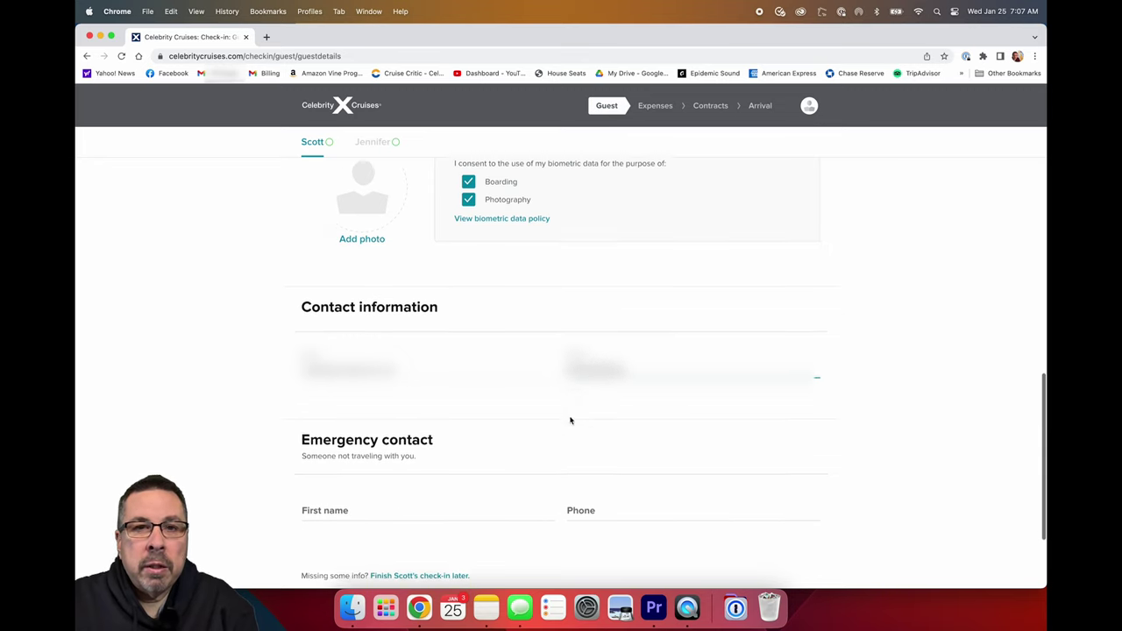
{"action": "left_click", "coordinate": [339, 409]}
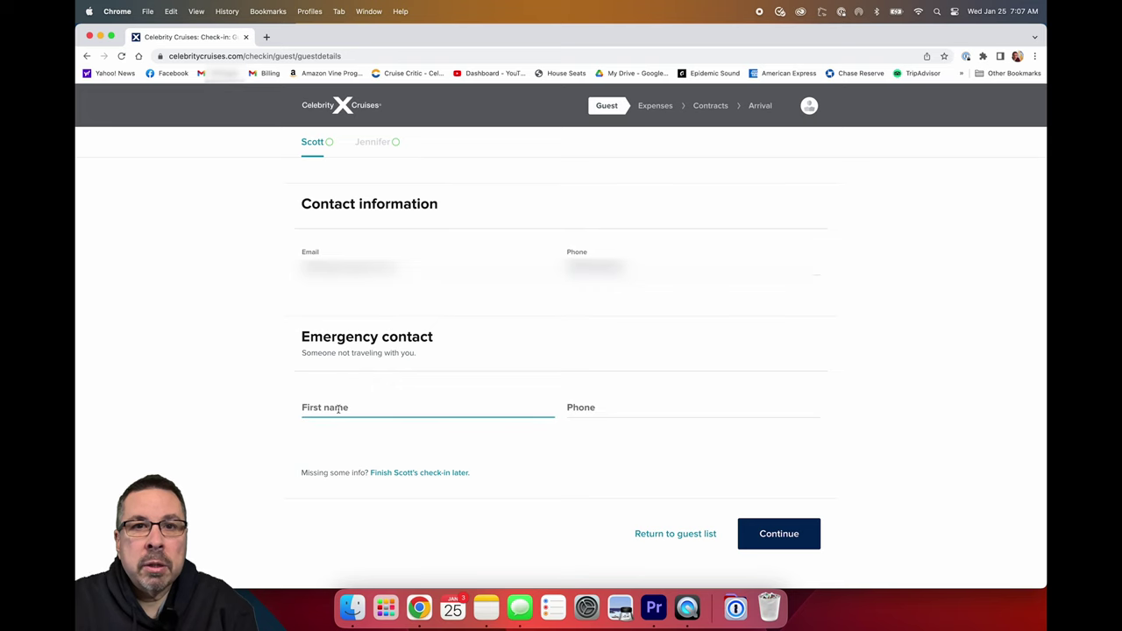
{"action": "type", "text": "Donna"}
{"action": "scroll", "coordinate": [561, 395], "scroll_direction": "down", "scroll_amount": 1}
{"action": "left_click", "coordinate": [776, 495]}
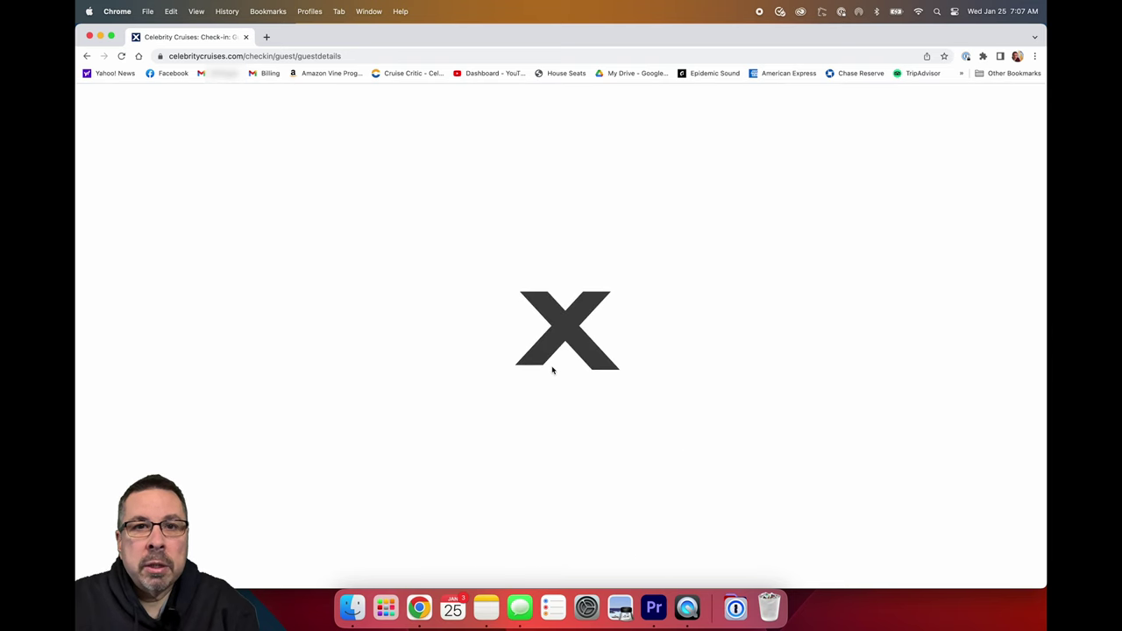
Set the second guest's country of birth to United States and fill in the remaining travel document details.
{"action": "scroll", "coordinate": [500, 413], "scroll_direction": "down", "scroll_amount": 2}
{"action": "scroll", "coordinate": [493, 446], "scroll_direction": "down", "scroll_amount": 6}
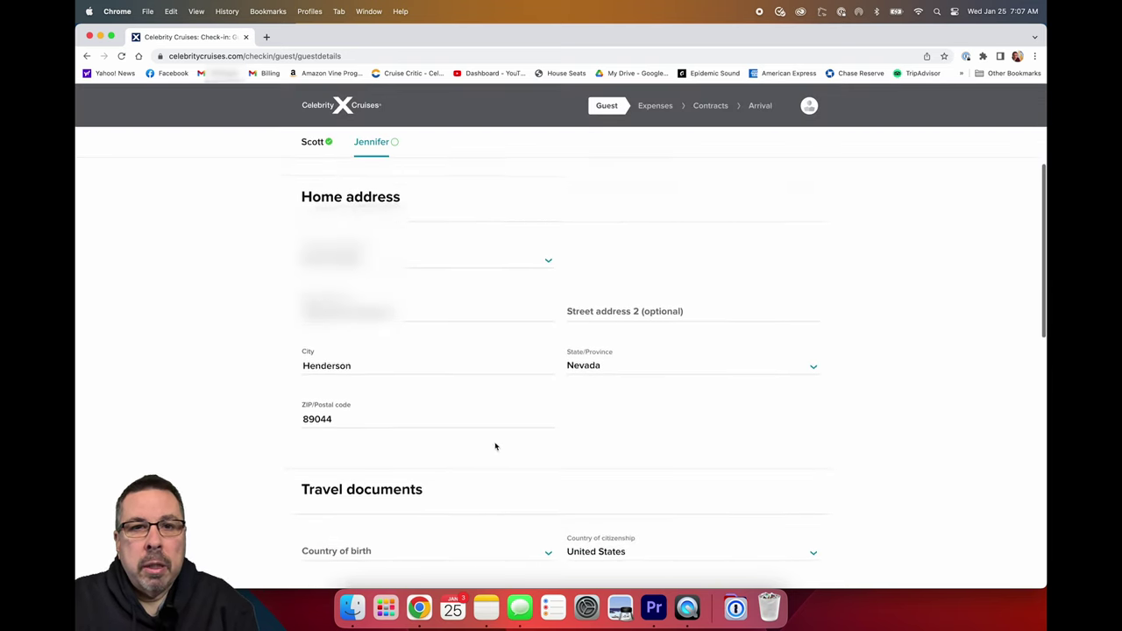
{"action": "left_click", "coordinate": [397, 427]}
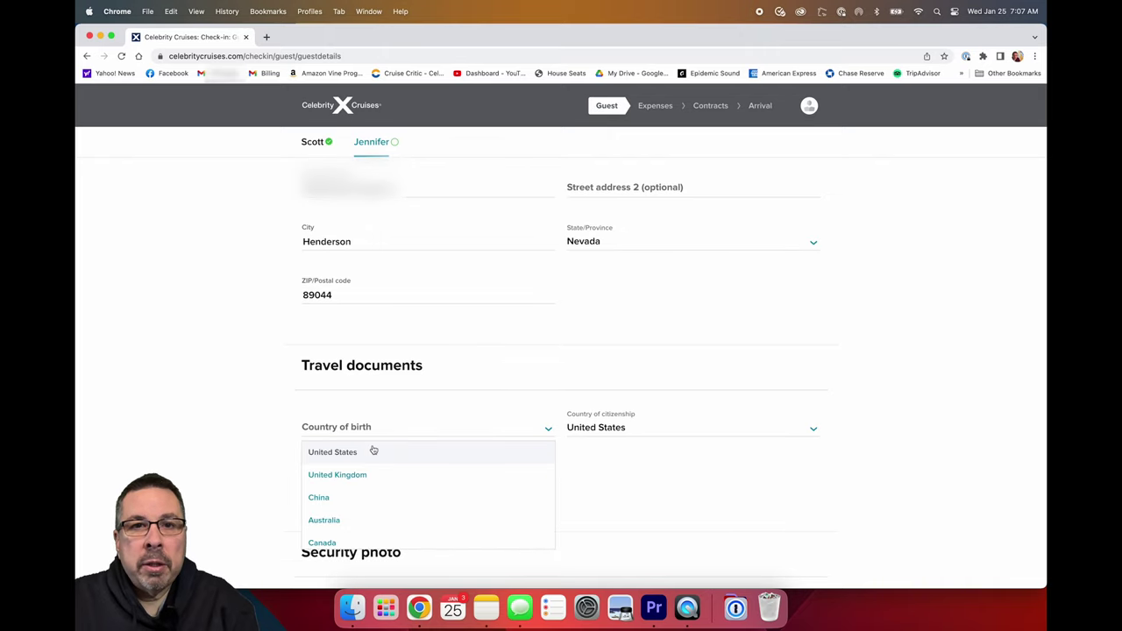
{"action": "left_click", "coordinate": [374, 451]}
{"action": "scroll", "coordinate": [413, 452], "scroll_direction": "down", "scroll_amount": 3}
Consent to the second guest's biometric data being used for Boarding and Photography, and submit the guest details.
{"action": "scroll", "coordinate": [491, 443], "scroll_direction": "down", "scroll_amount": 8}
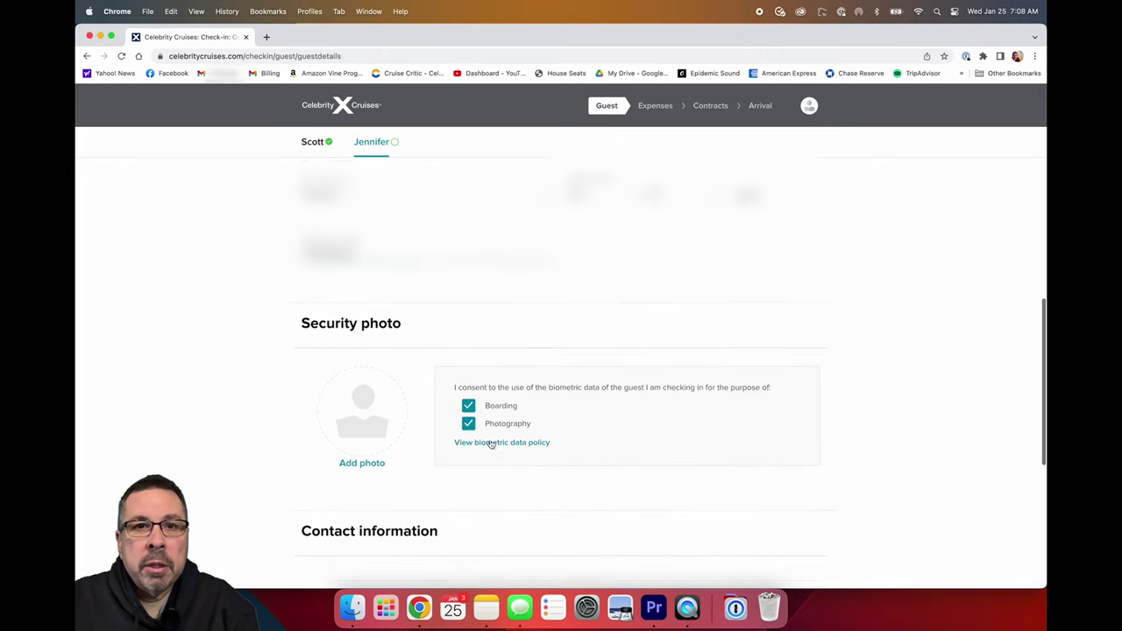
{"action": "scroll", "coordinate": [466, 462], "scroll_direction": "down", "scroll_amount": 5}
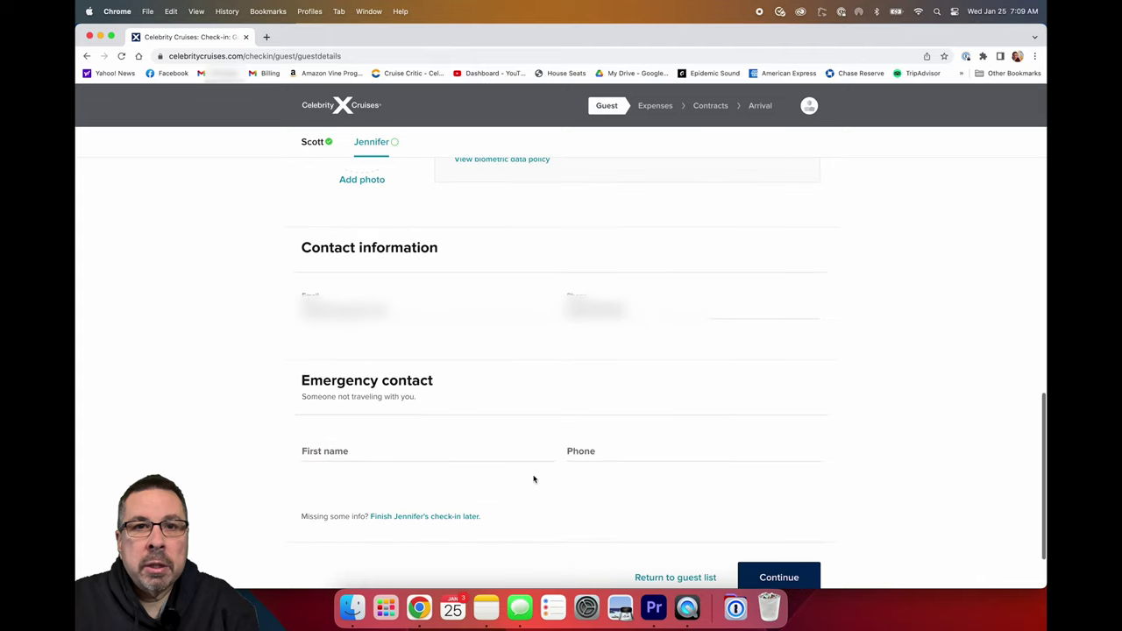
{"action": "left_click", "coordinate": [792, 512]}
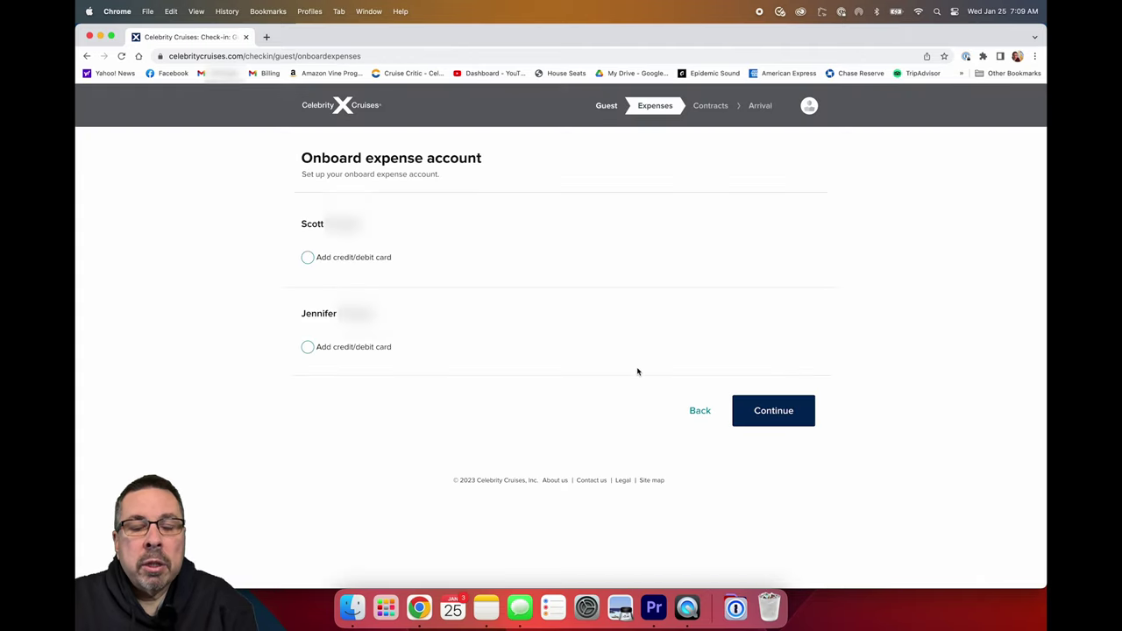
Assign the same Visa card to both guests' onboard expense accounts and continue to the contracts.
{"action": "left_click", "coordinate": [307, 256]}
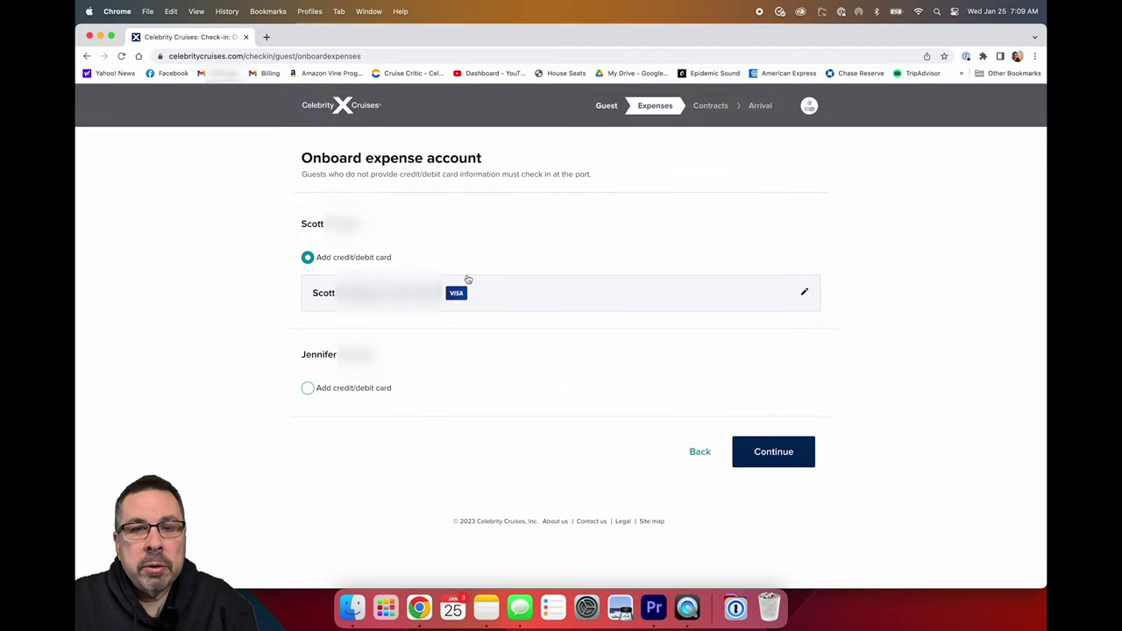
{"action": "left_click", "coordinate": [307, 387]}
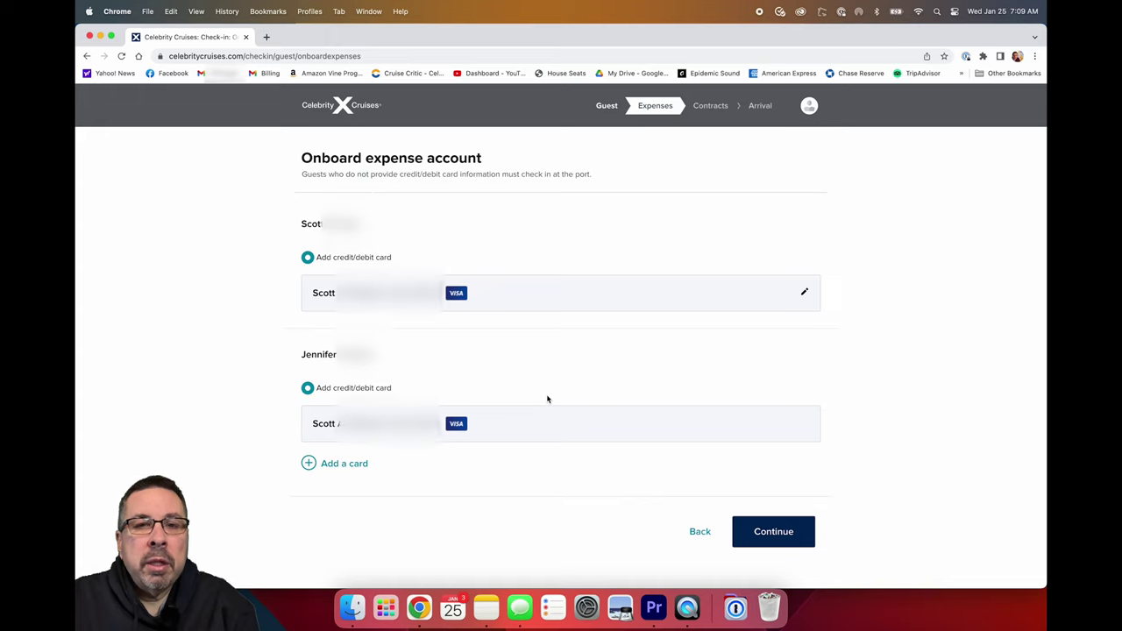
{"action": "scroll", "coordinate": [561, 403], "scroll_direction": "down", "scroll_amount": 2}
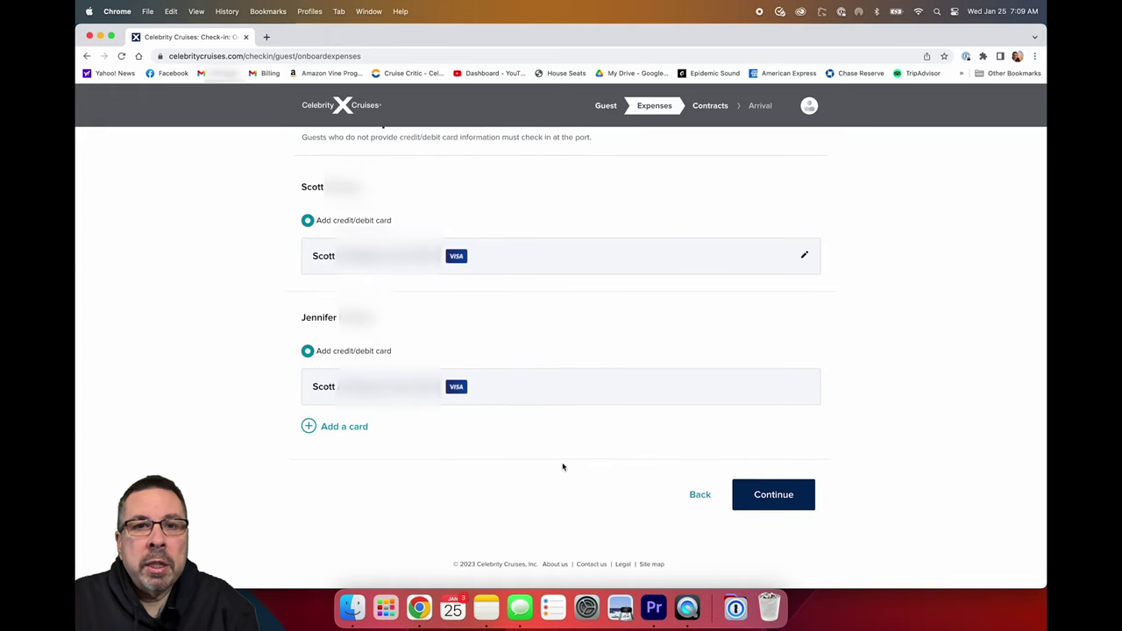
{"action": "left_click", "coordinate": [796, 498]}
Accept the cruise ticket contract terms and health acknowledgement for all guests, and continue to the arrival page.
{"action": "scroll", "coordinate": [628, 436], "scroll_direction": "down", "scroll_amount": 4}
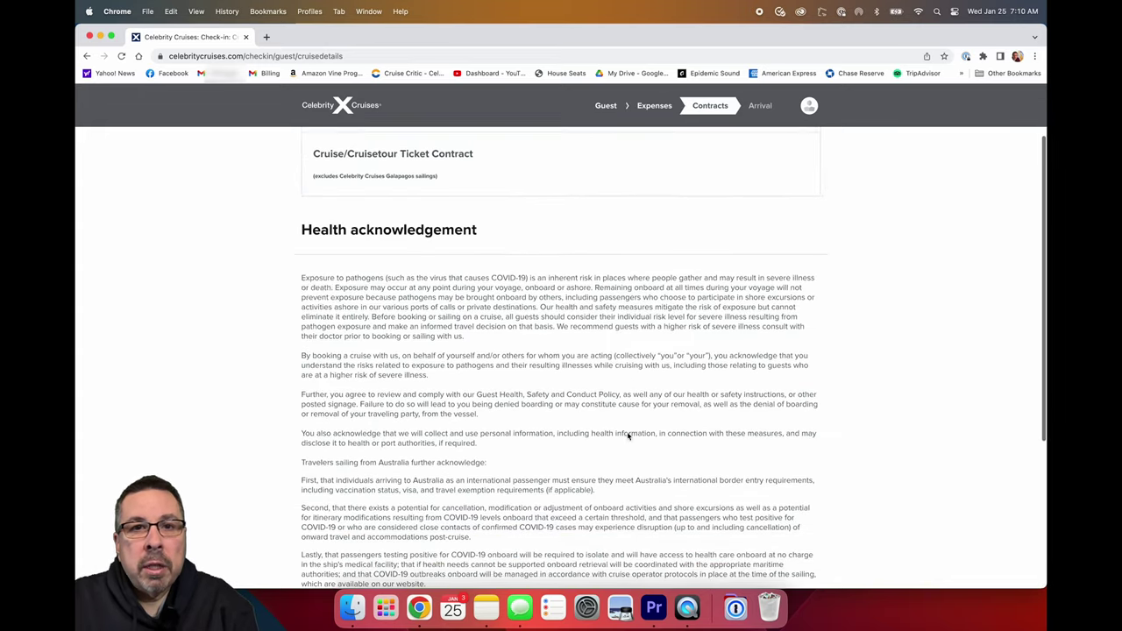
{"action": "scroll", "coordinate": [628, 435], "scroll_direction": "down", "scroll_amount": 3}
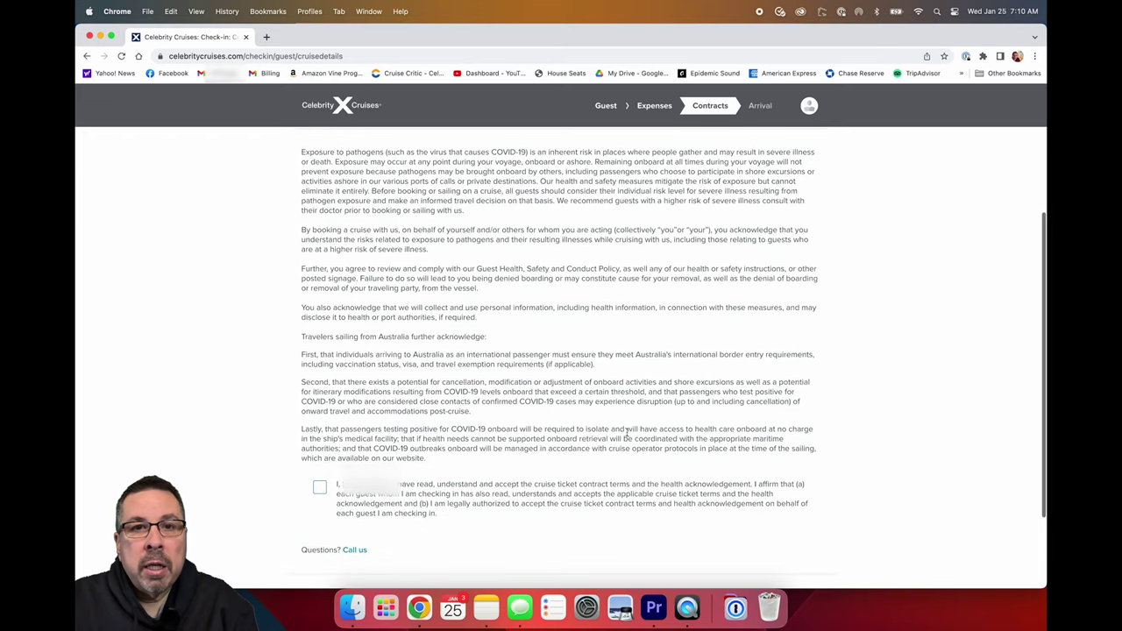
{"action": "left_click", "coordinate": [321, 416]}
{"action": "left_click", "coordinate": [779, 536]}
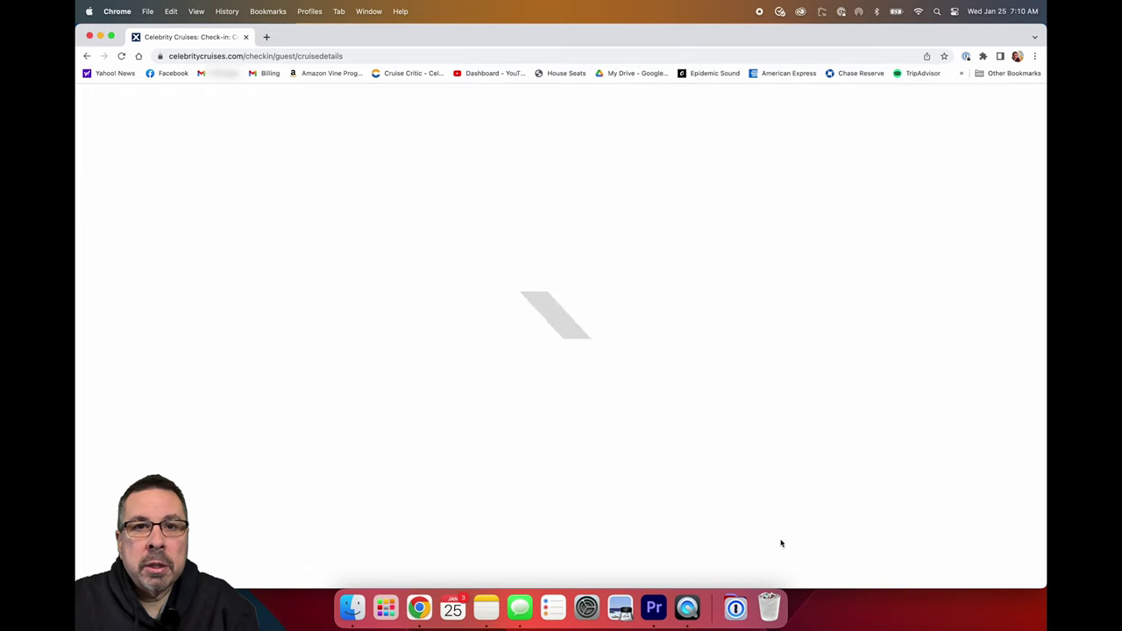
Choose the 11:00 AM - 11:30 AM arrival slot, complete the check-in and return to the account.
{"action": "left_click", "coordinate": [307, 267]}
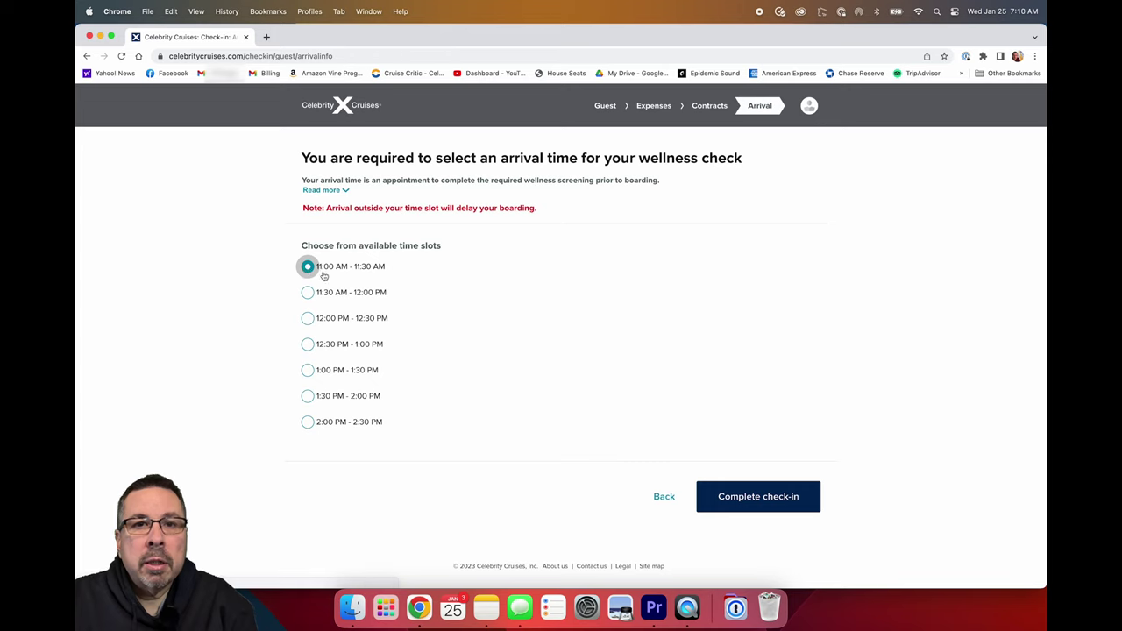
{"action": "left_click", "coordinate": [345, 191]}
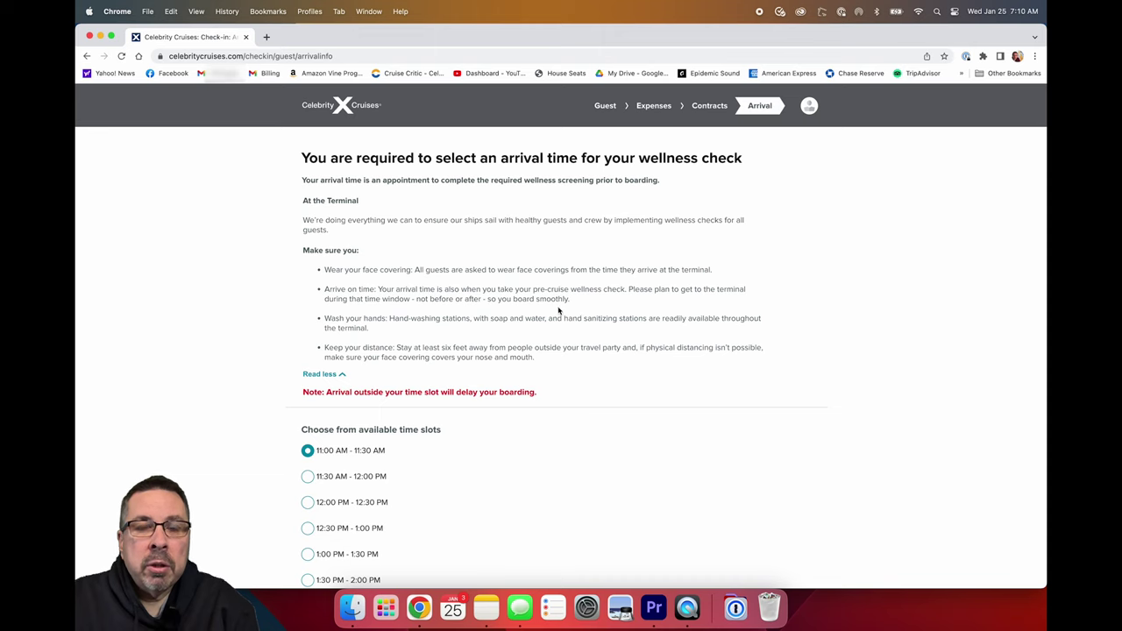
{"action": "scroll", "coordinate": [626, 377], "scroll_direction": "down", "scroll_amount": 4}
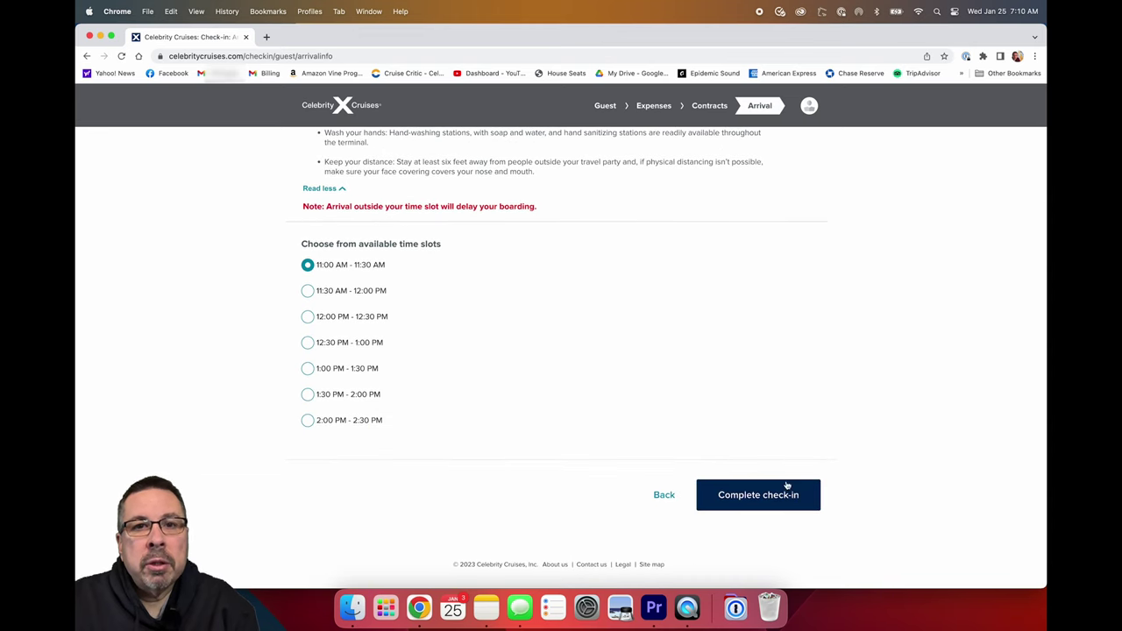
{"action": "left_click", "coordinate": [754, 495]}
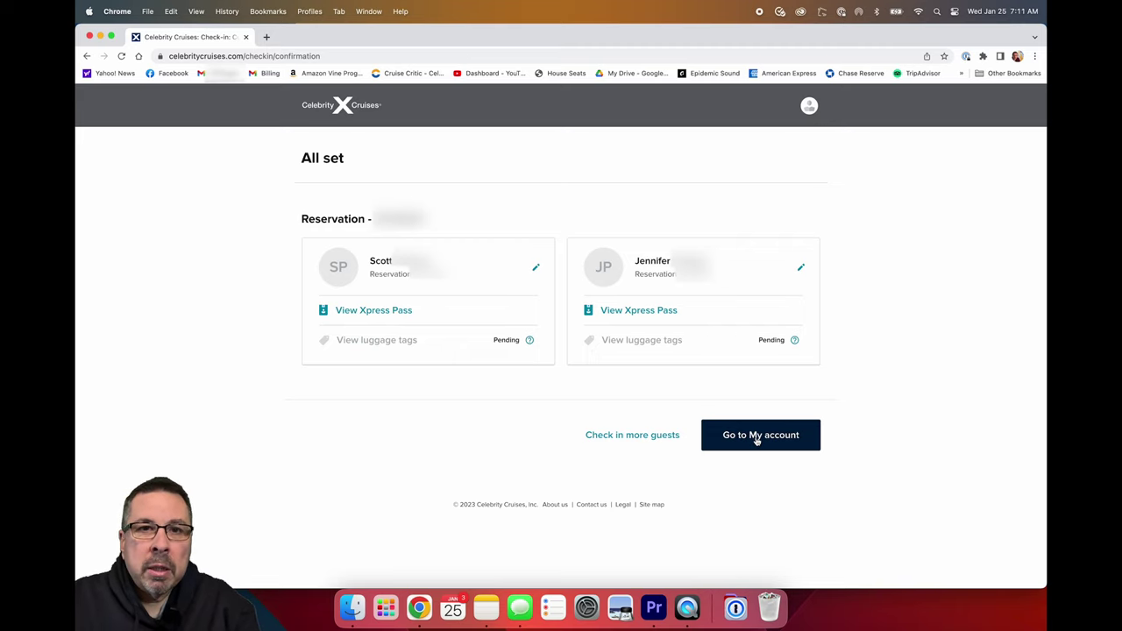
{"action": "left_click", "coordinate": [757, 438]}
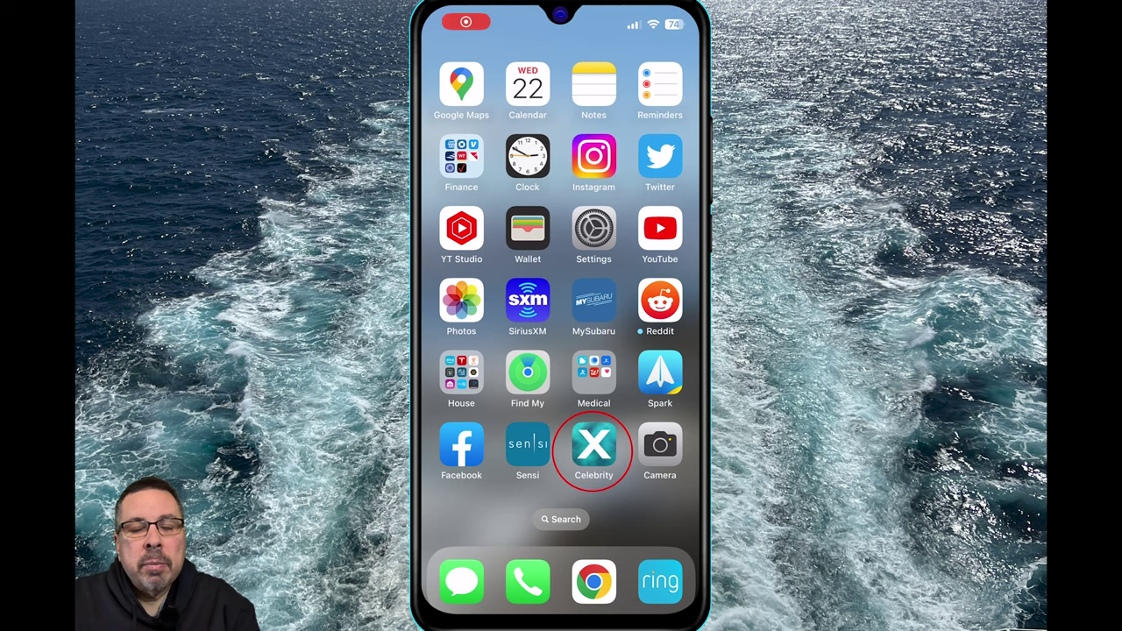
Switch to the Celebrity mobile app and review the cruise check-in and the first guest's details through the security photo section.
{"action": "left_click", "coordinate": [593, 445]}
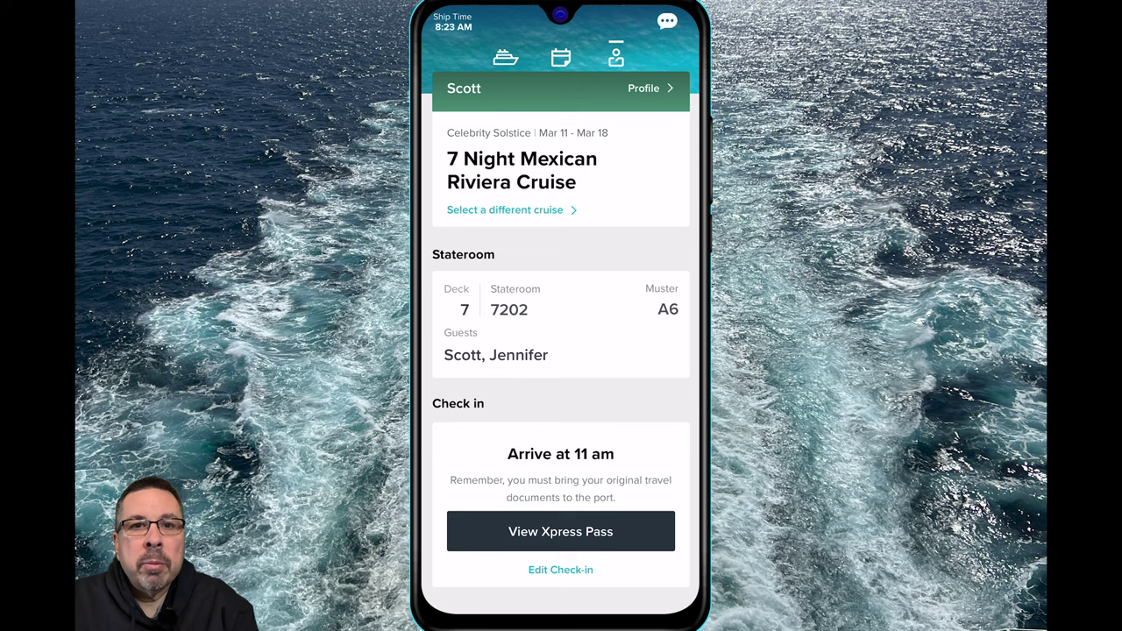
{"action": "scroll", "coordinate": [561, 351], "scroll_direction": "down", "scroll_amount": 3}
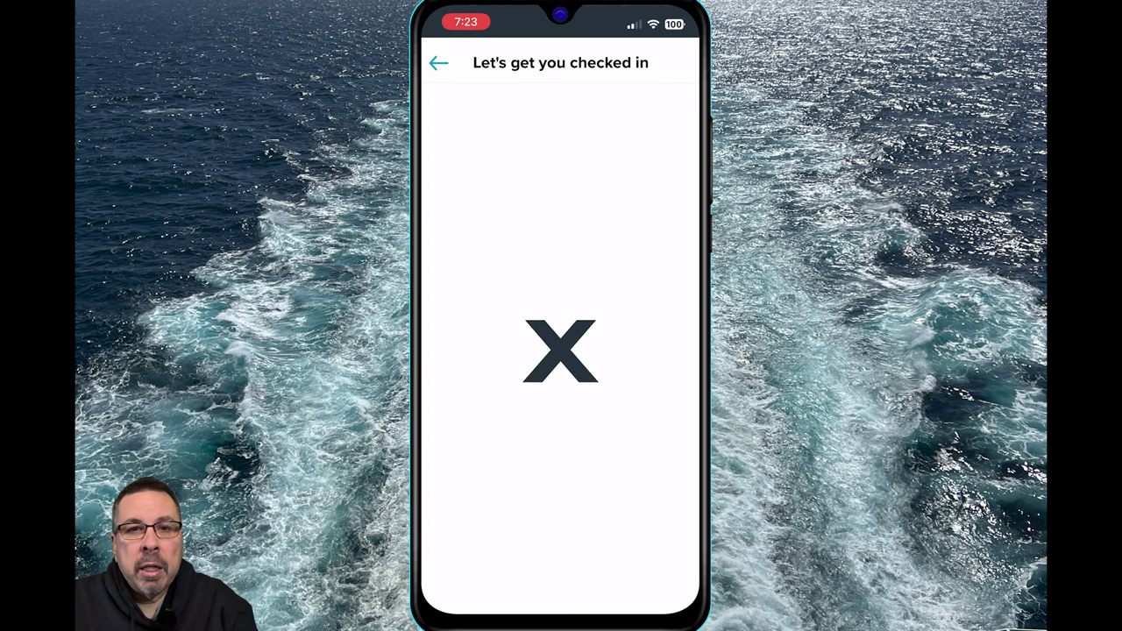
{"action": "scroll", "coordinate": [560, 348], "scroll_direction": "down", "scroll_amount": 3}
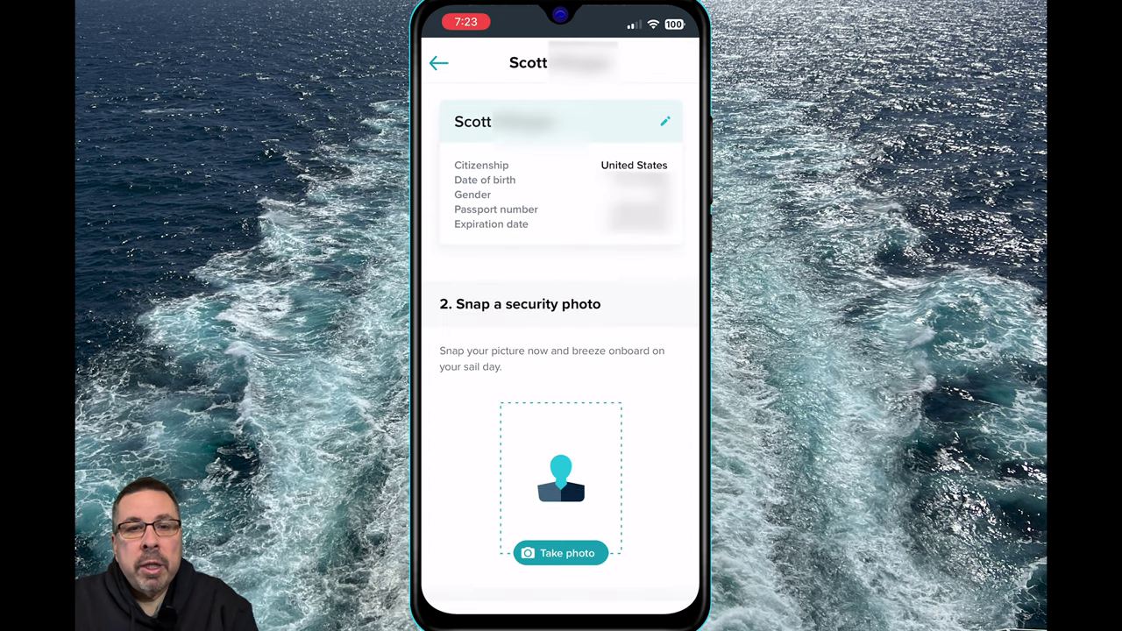
View the first guest's Xpress Pass and move on to the second guest's pass.
{"action": "left_click", "coordinate": [561, 488]}
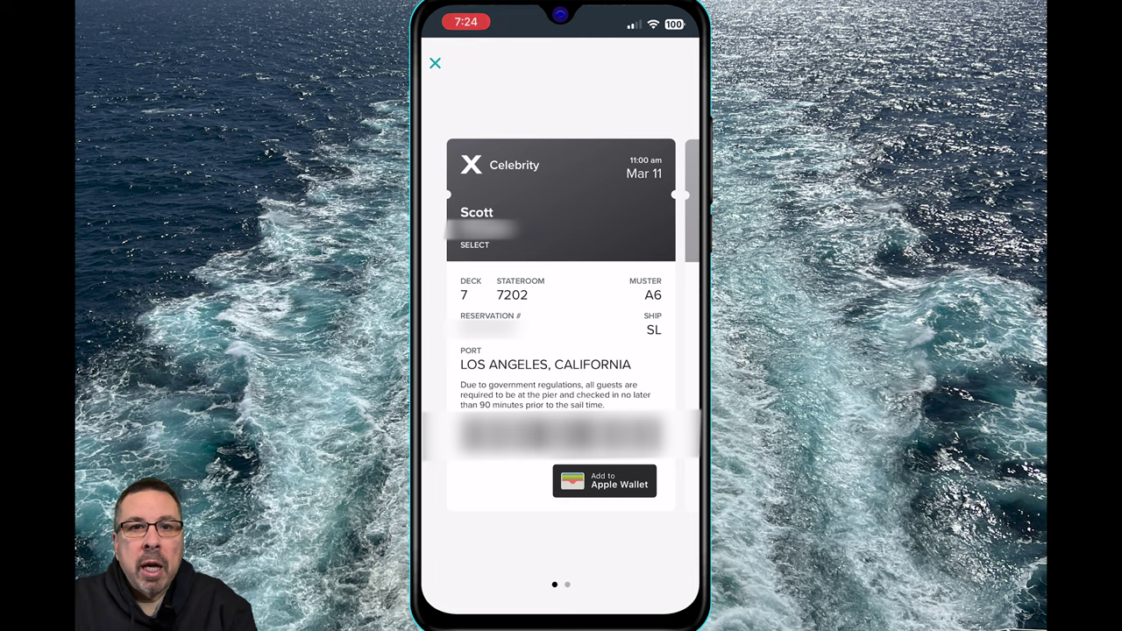
{"action": "left_click_drag", "start_coordinate": [614, 201], "coordinate": [473, 202]}
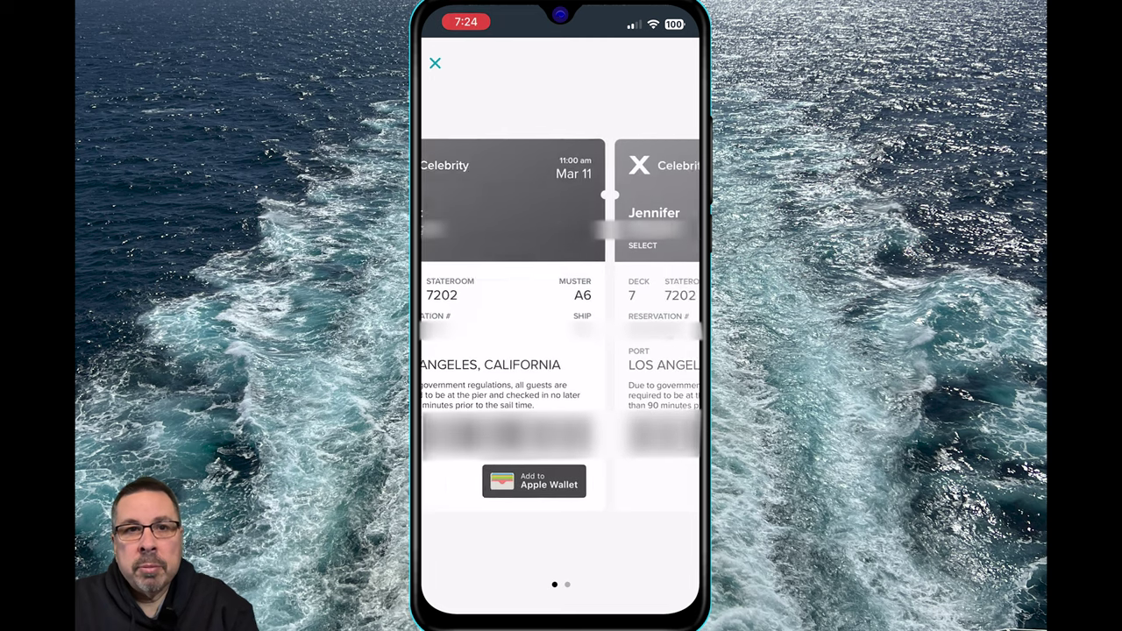